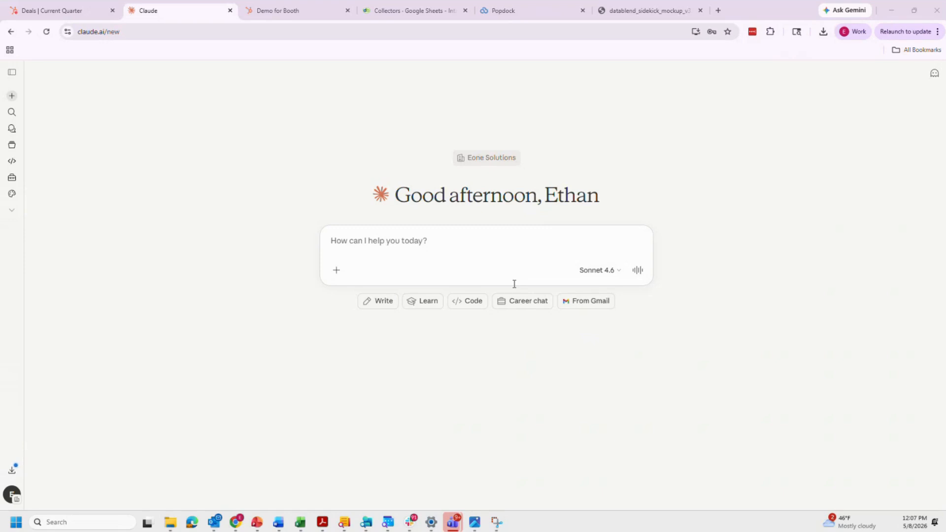
- Attach the "Create a Hubspot Collector" prompt from the Popdock connector to the new chat
click(336, 270)
mouse_move(351, 362)
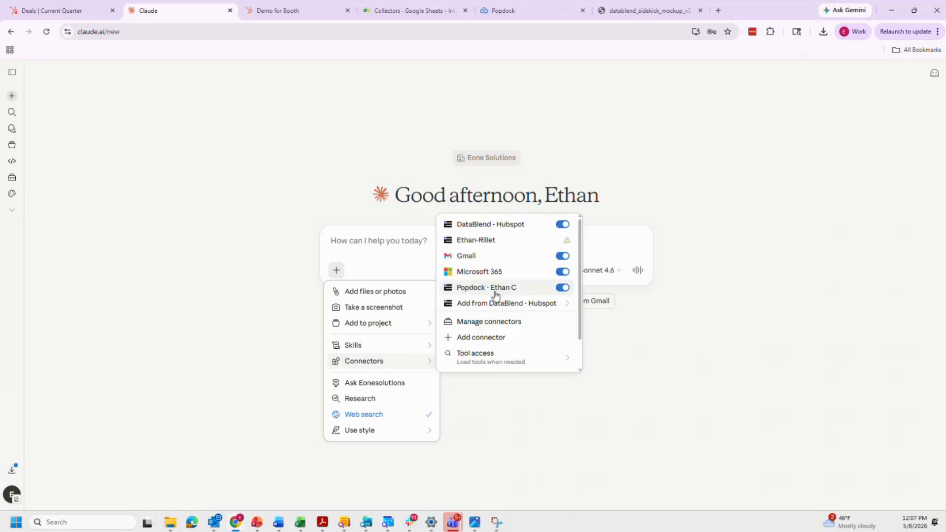
scroll(491, 284, down, 1)
mouse_move(490, 299)
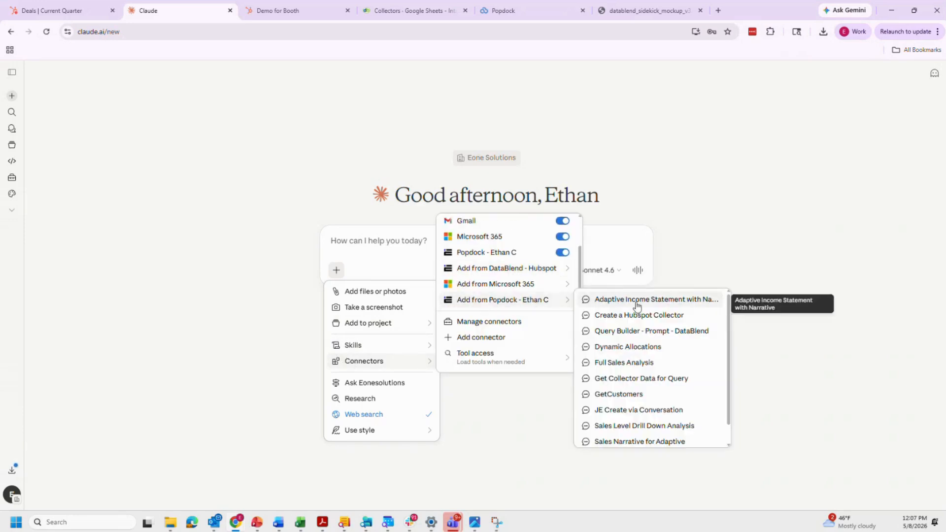
click(636, 322)
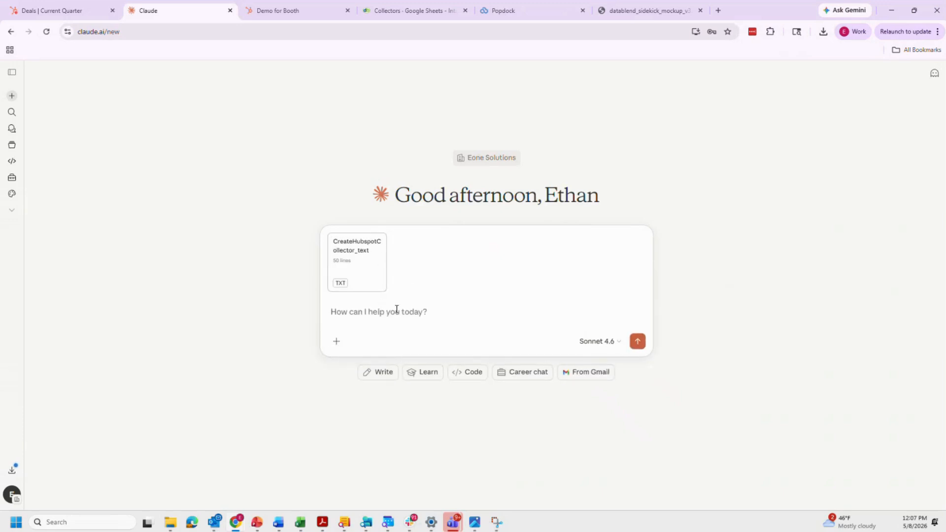
- Draft a request for HubSpot collectors Deals-New2 and Companies-New2 with new schemas, a company association on deals, and the fields needed to post a sales/order/invoice
text(lets create two hubspot collectors. one for deals and one for companies. Title them Deals-New1 and Companies-New1 add them to the Hubspot Data Source and create new schemas called Deals3 and Companies3 for these collectors. create them in sequence separately and add a company association to the Deals Collector. Let's pull the fields we will need to post a sales/order/invoice from both sets of data)
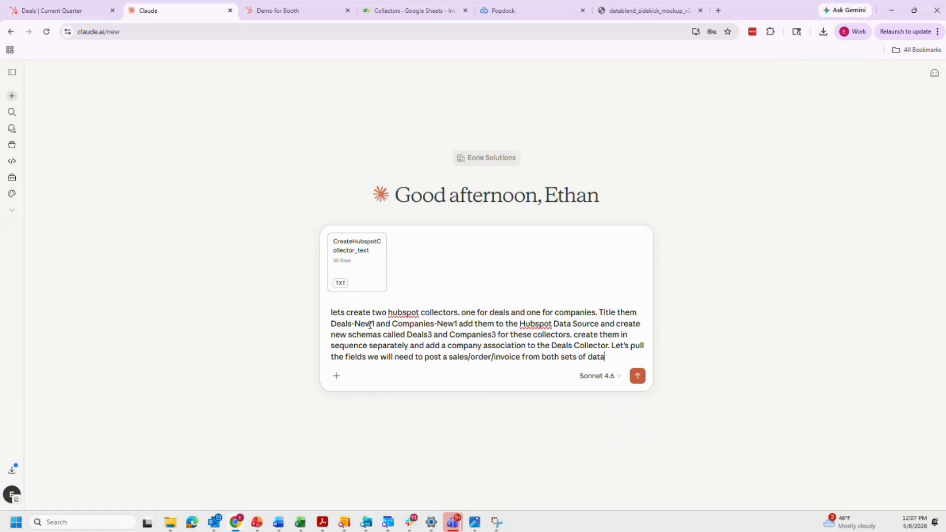
click(374, 324)
key(BackSpace)
text(2)
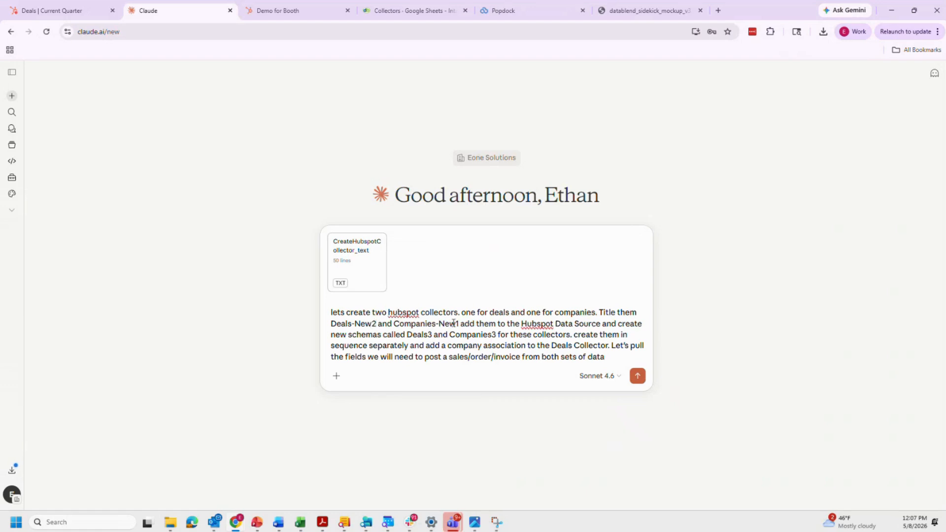
drag(455, 323, 459, 324)
double_click(458, 324)
text(New2)
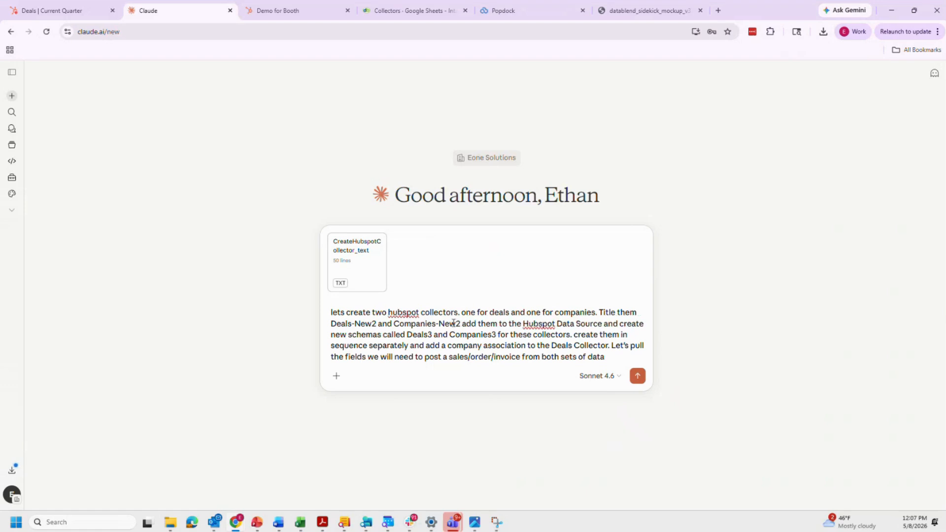
- Name the new schemas Deals4 and Companies4 in the request and send it
text(4)
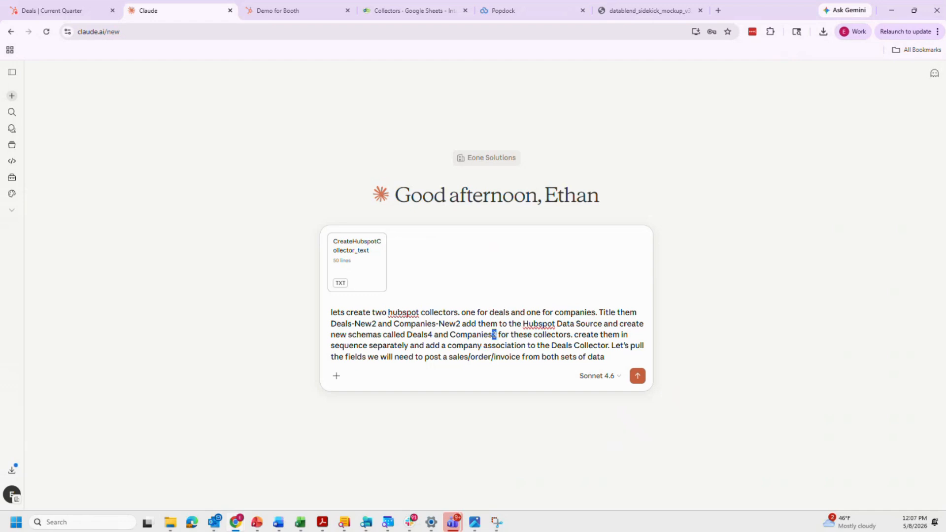
text(4)
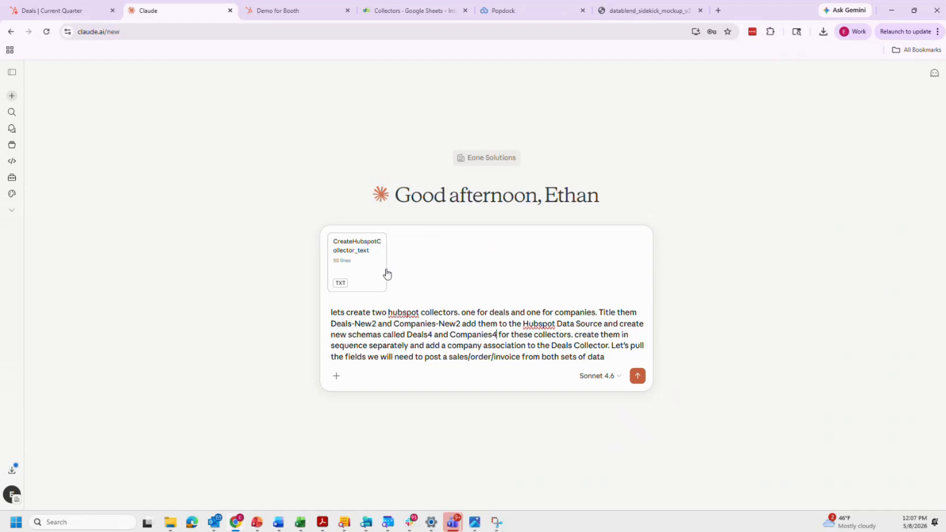
click(637, 377)
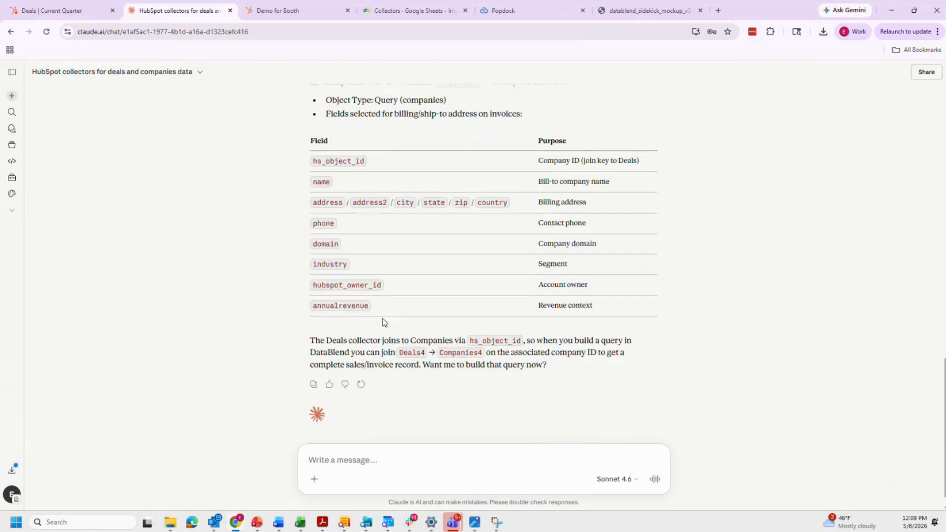
- Attach the "Query Builder - Prompt - DataBlend" prompt from the Popdock connector to the next message
click(314, 479)
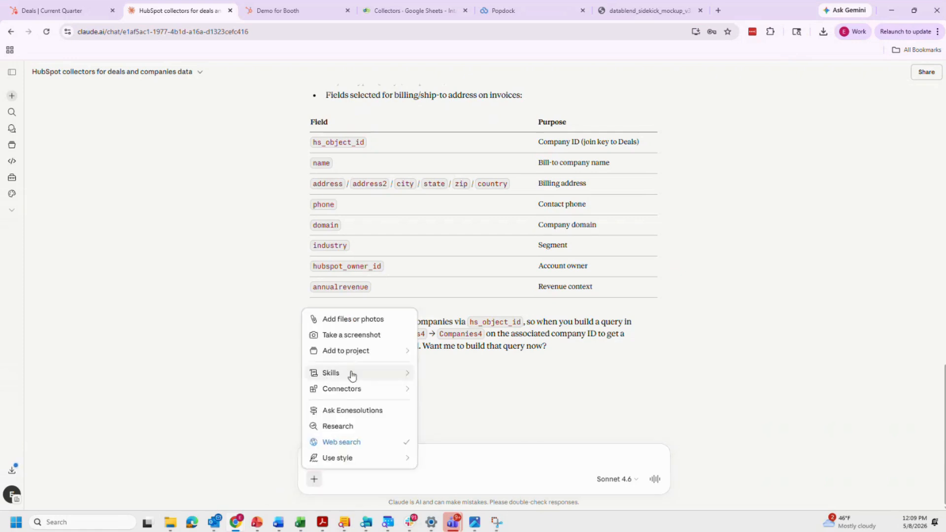
mouse_move(350, 394)
scroll(457, 332, down, 2)
mouse_move(460, 328)
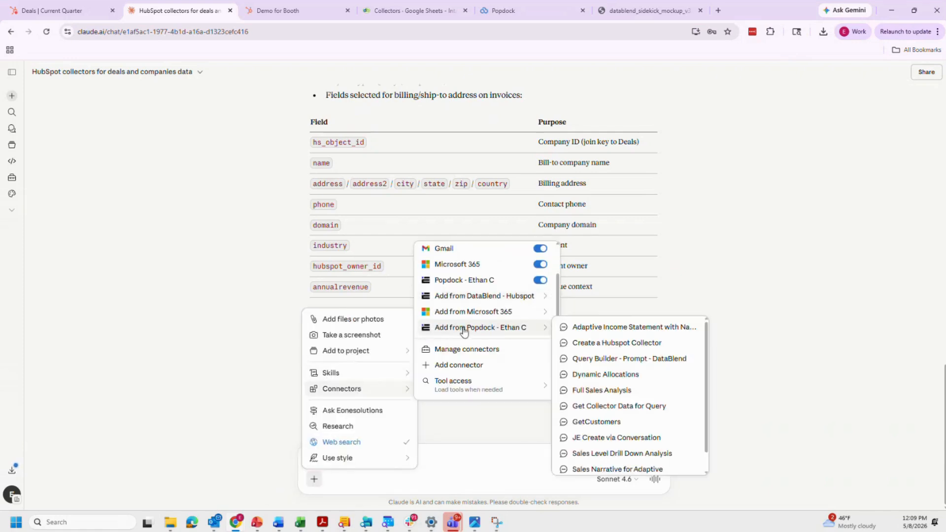
click(582, 361)
- Ask for a query that joins the two data sets and formats them for creating sales orders in Sage Intacct using SDK field names
click(360, 462)
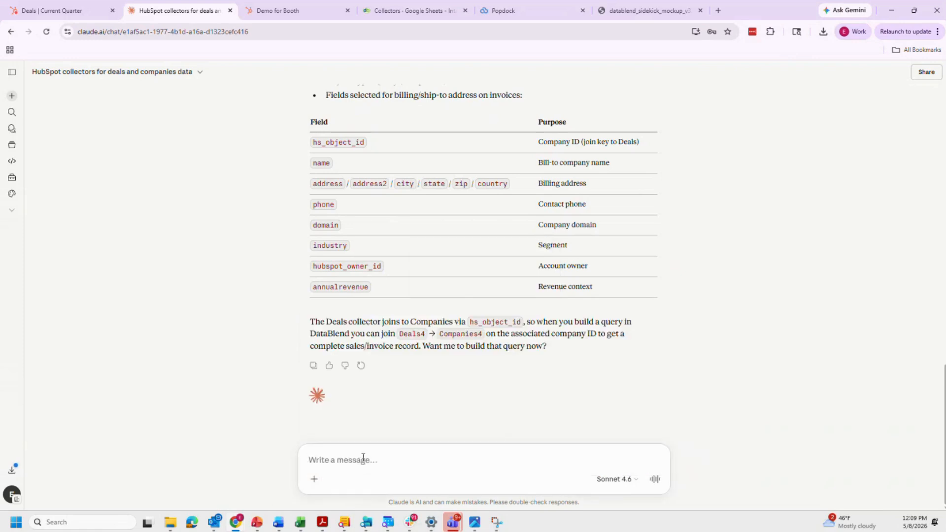
text(Now lets build a)
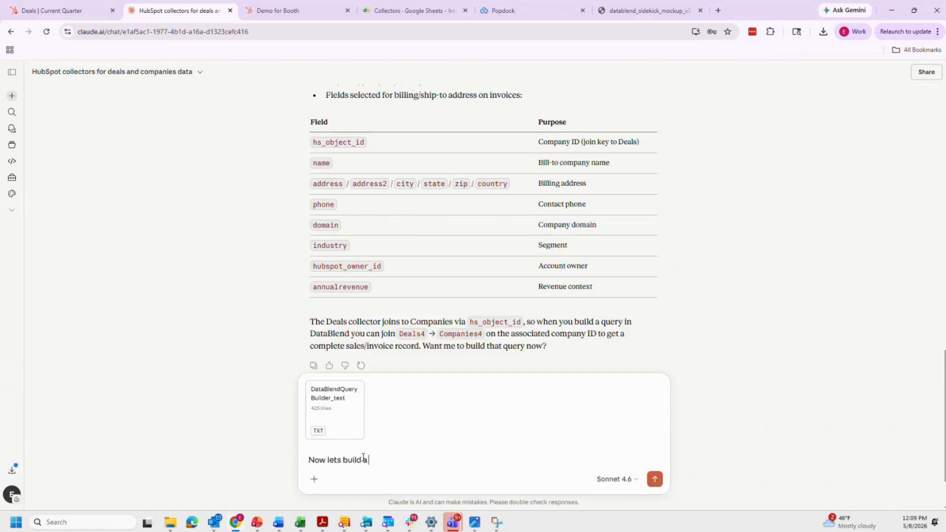
text( query that will join these two)
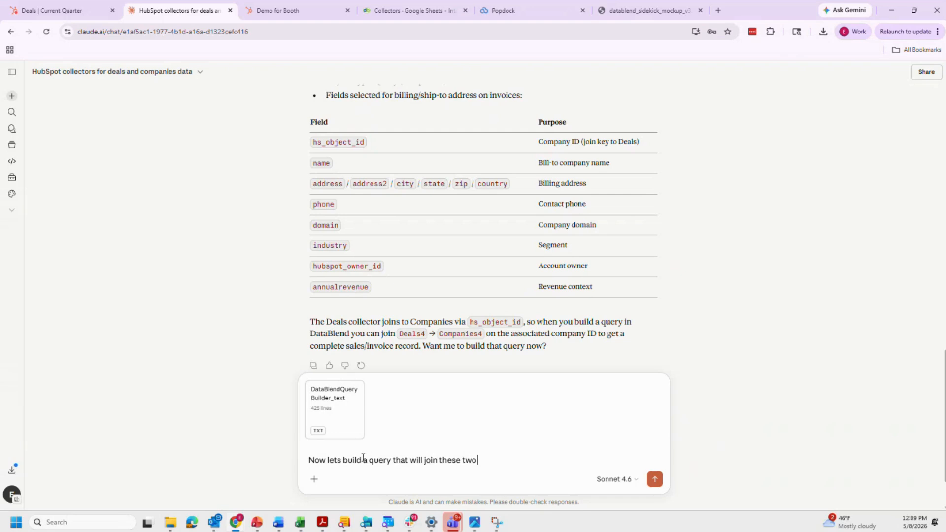
text( data sets together and)
text( format them to a)
text(lign with create)
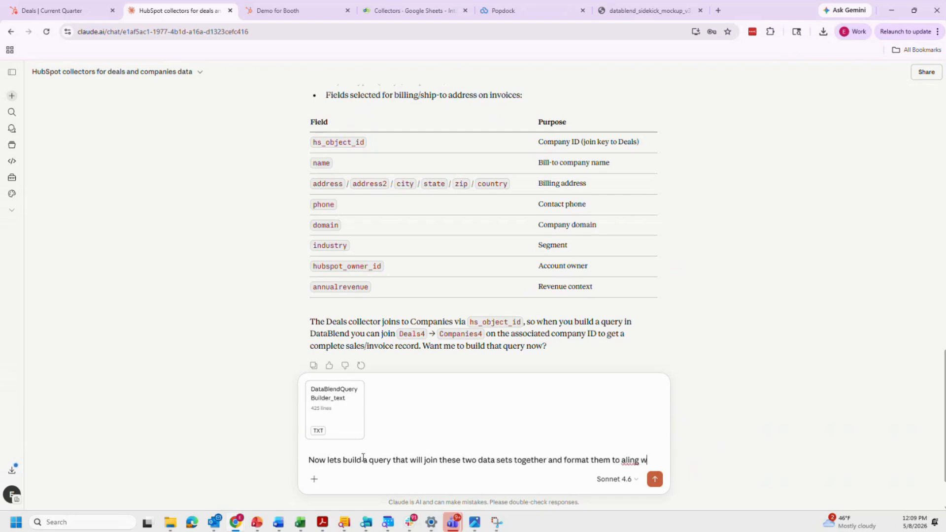
text(ing sale)
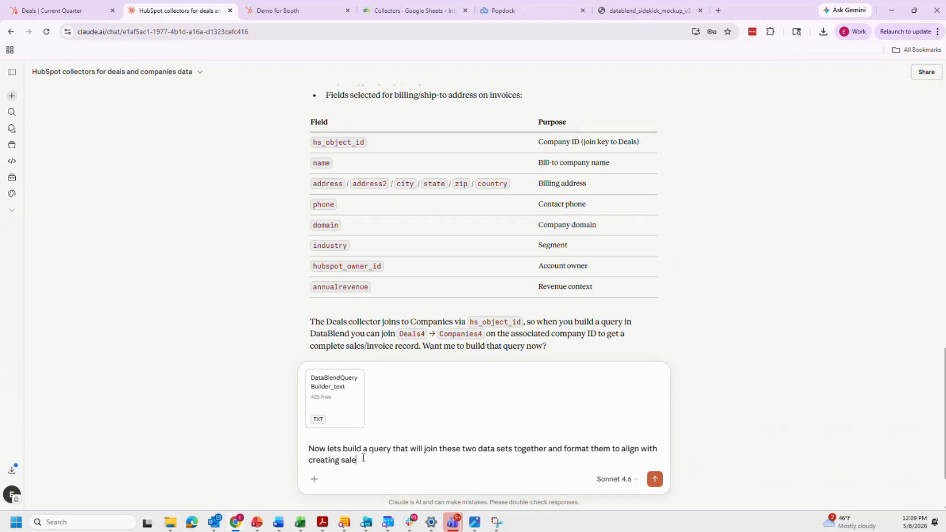
text(s orders in Sage intacct usi)
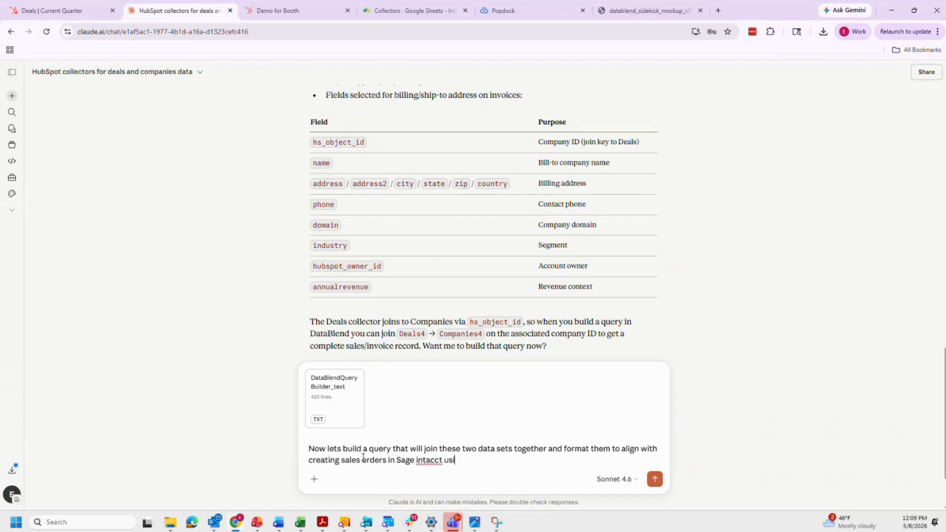
text(ng SDK field names.)
key(Return)
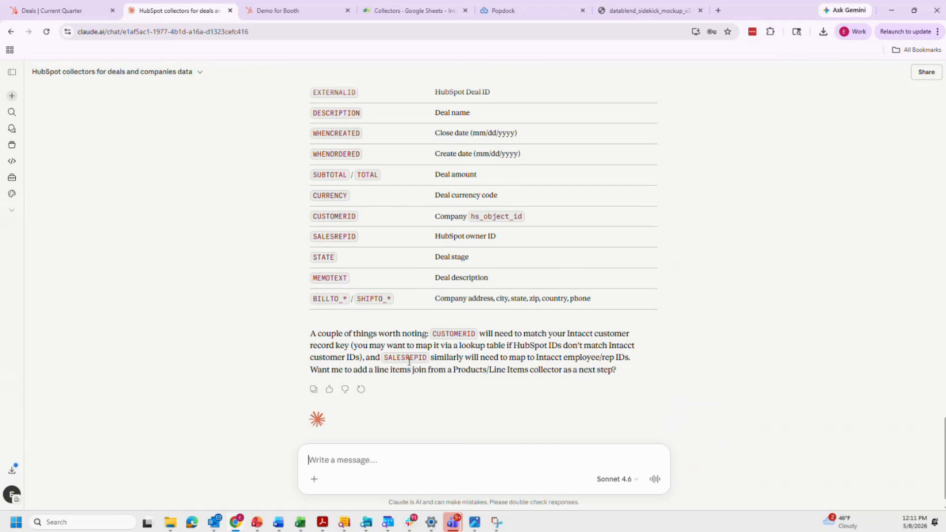
- Request a Sage Intacct data sink creating Order Entry Transactions of type SalesOrders, batched by date or a similar name and posting to multiple entities
text(lets create a dat)
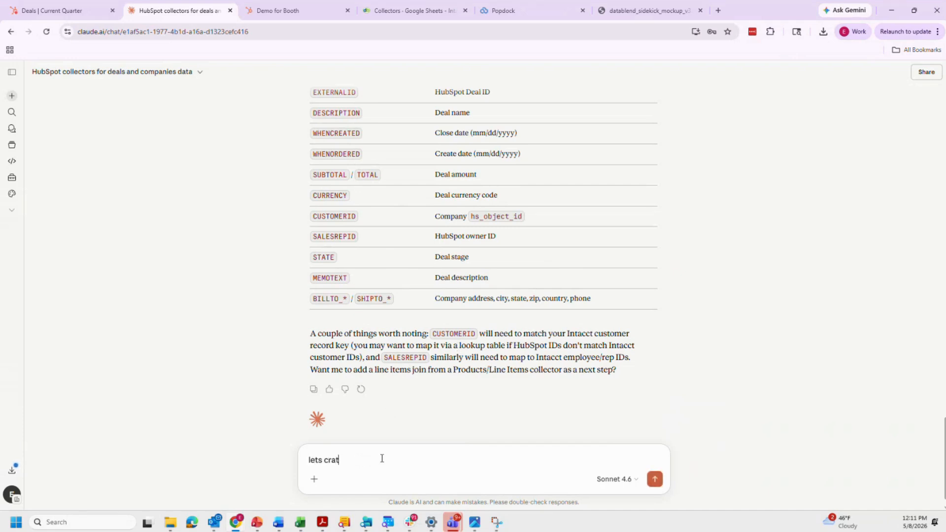
text(a sink (data target) for Sage Intacc)
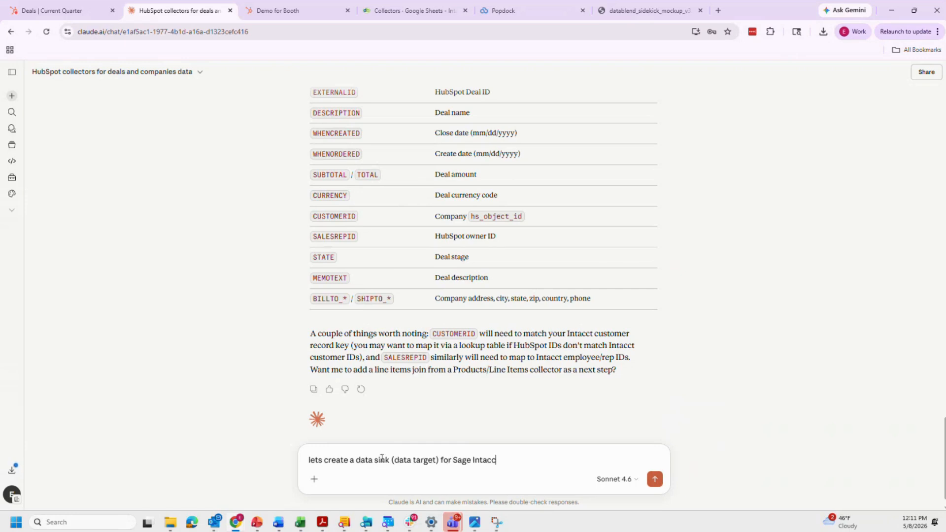
text(t to create Order Entry T)
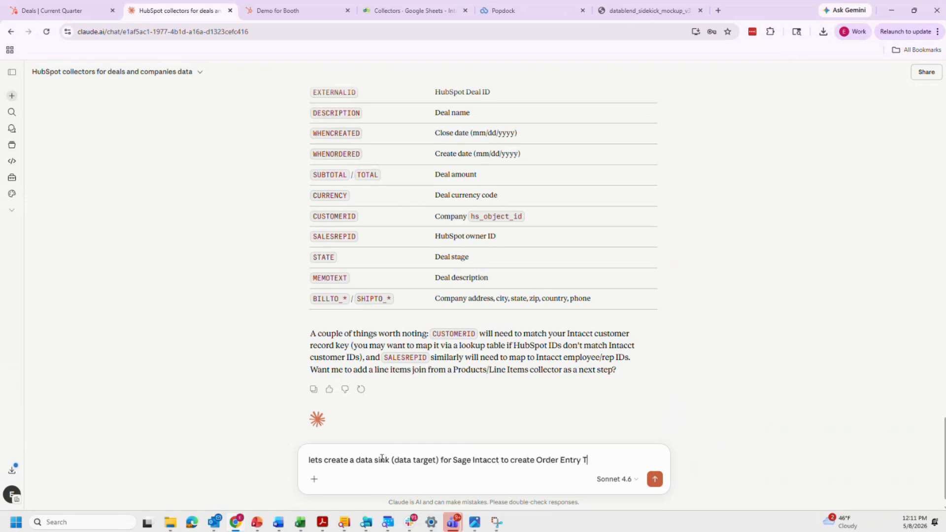
text(ransactions for Trans)
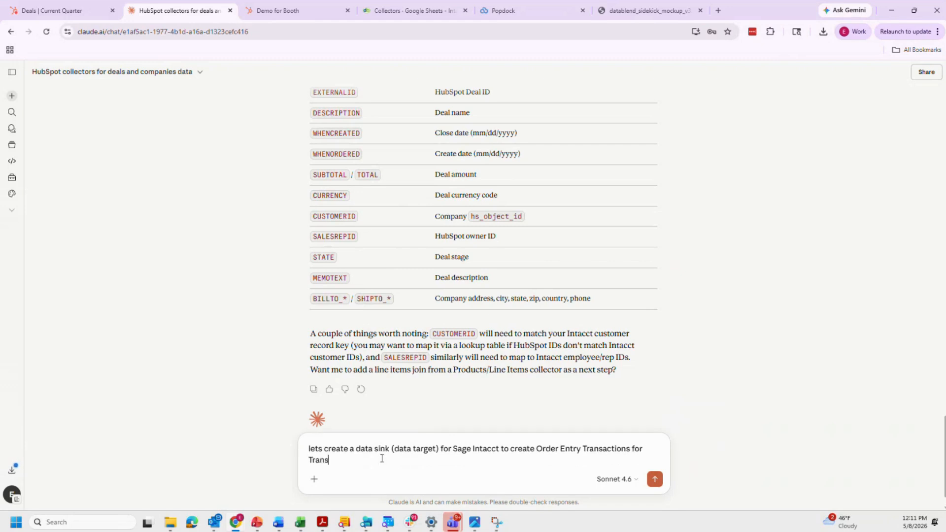
text(action Types of SalesOrders)
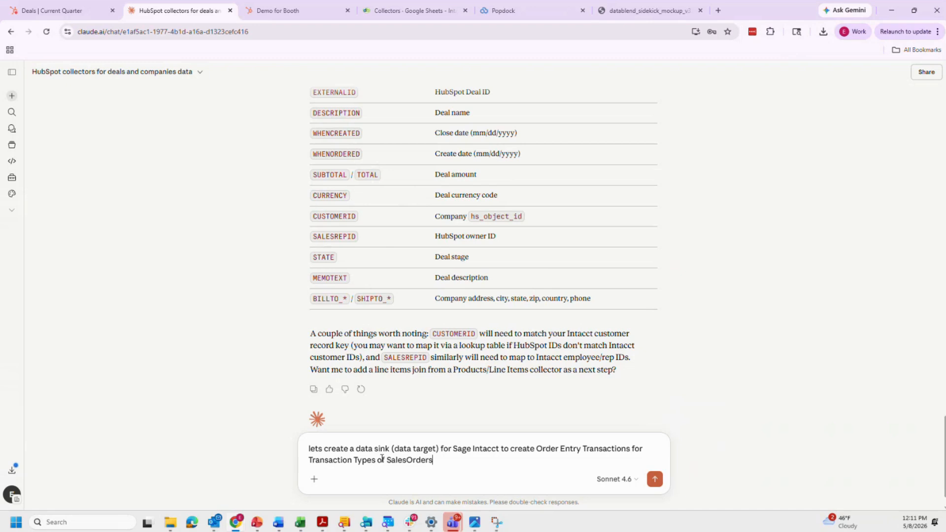
text( and gro batch by date or clos)
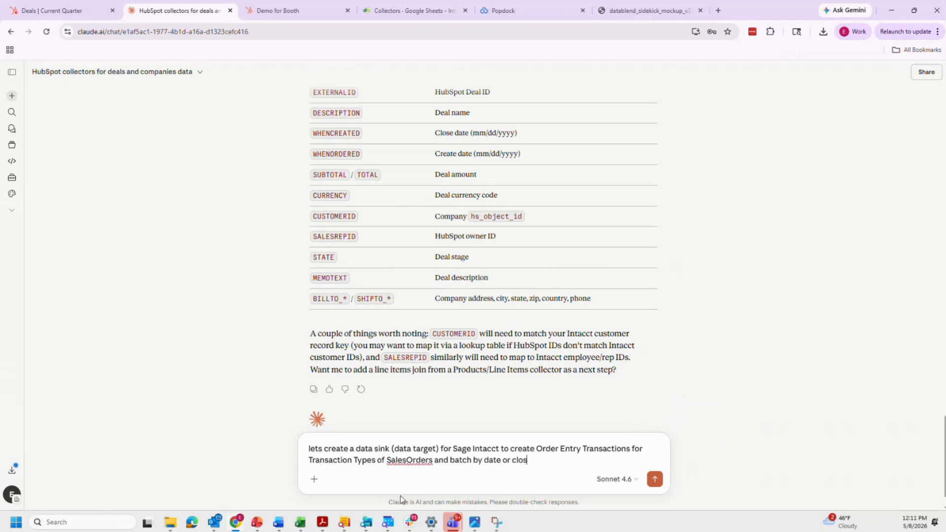
text(e to that name and post to multiple entities.)
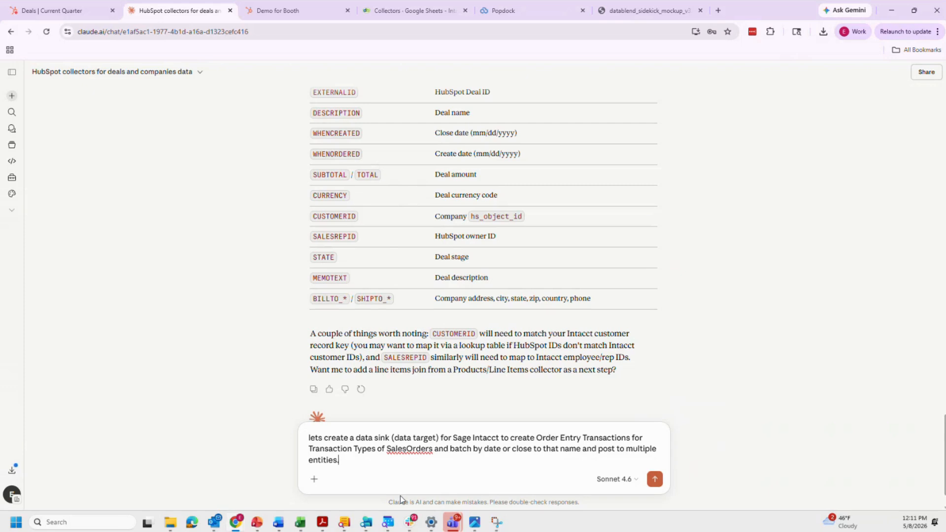
key(Return)
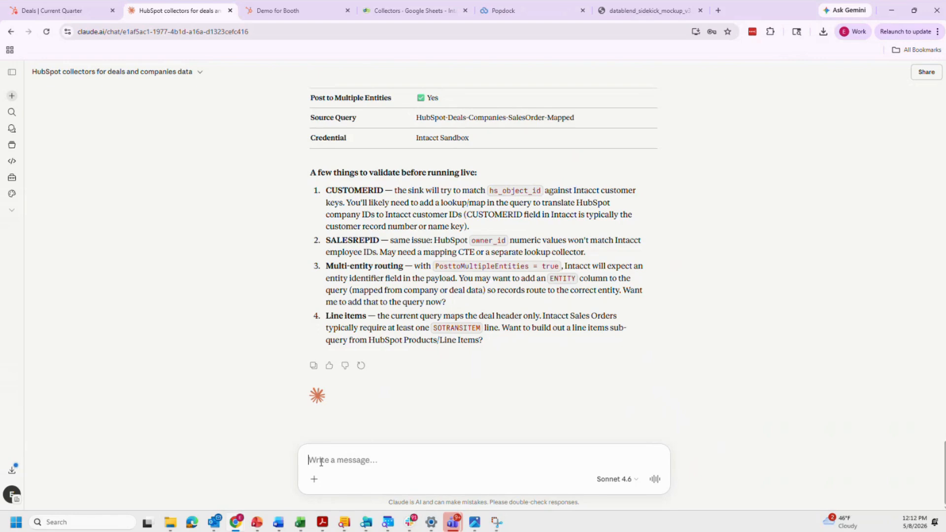
- Request a workflow titled "NEW - PopdockAI build Sales Order Workflow" containing the collector steps, query and data sink already created
text(Let)
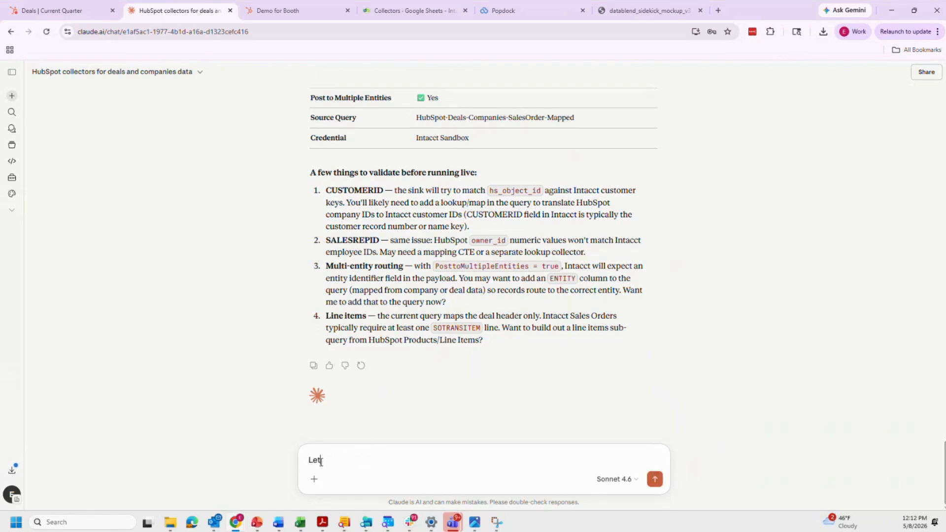
text(s now create a new )
text(forkflow with the collector step)
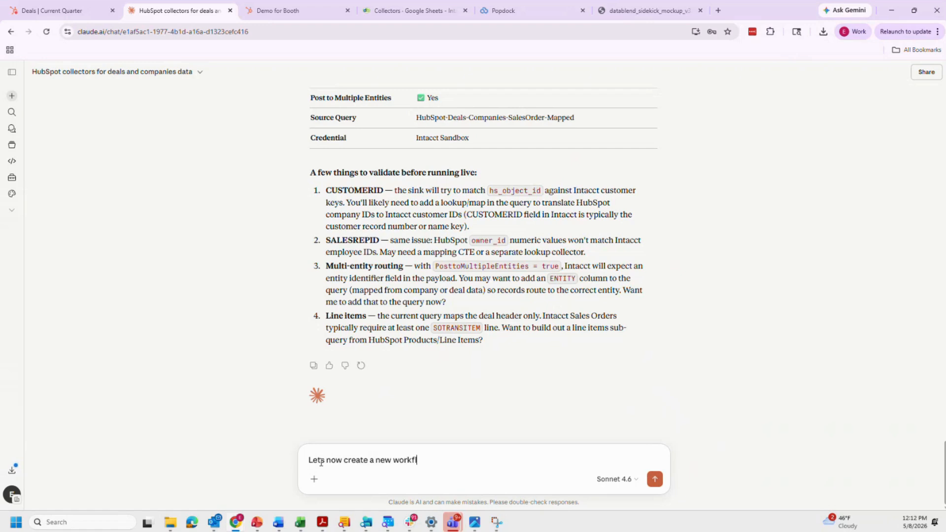
text(s here,)
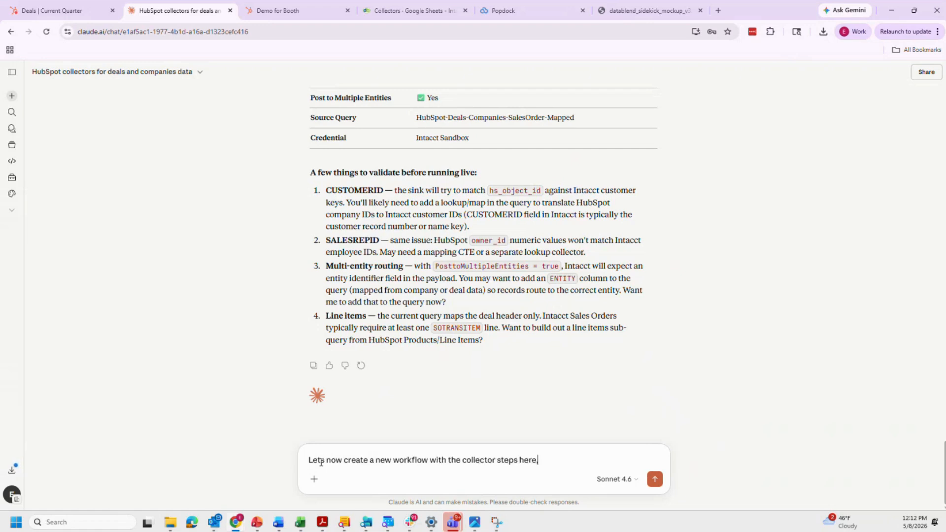
text( query and data sink we created. let's t)
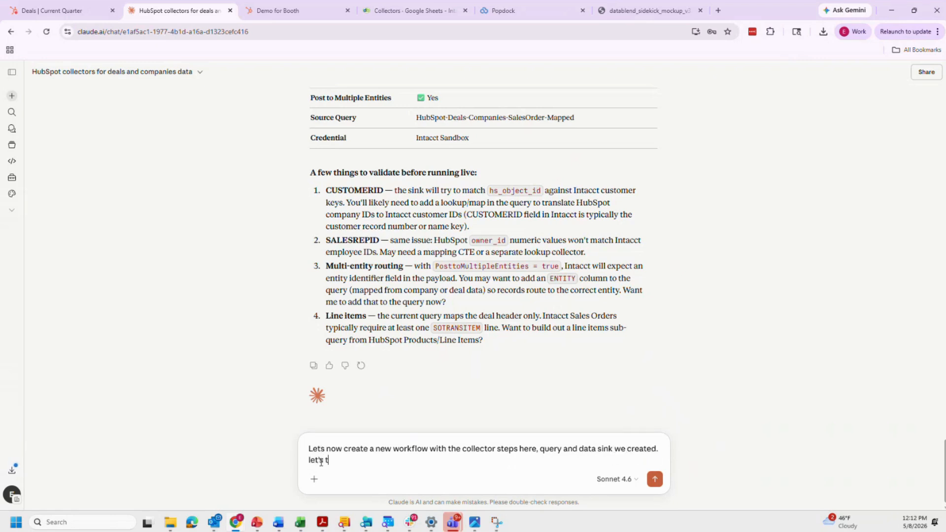
text(itle the workflow NEW )
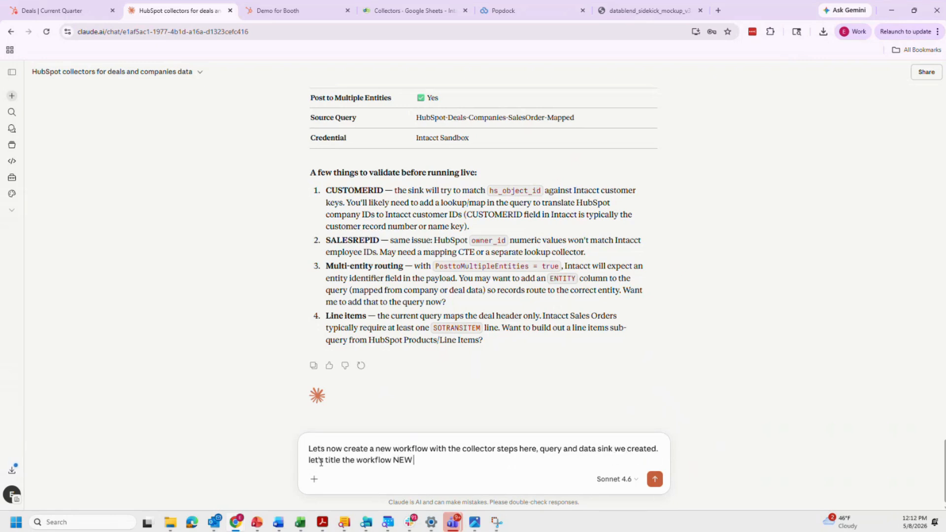
text(- PopdockAI build Sales)
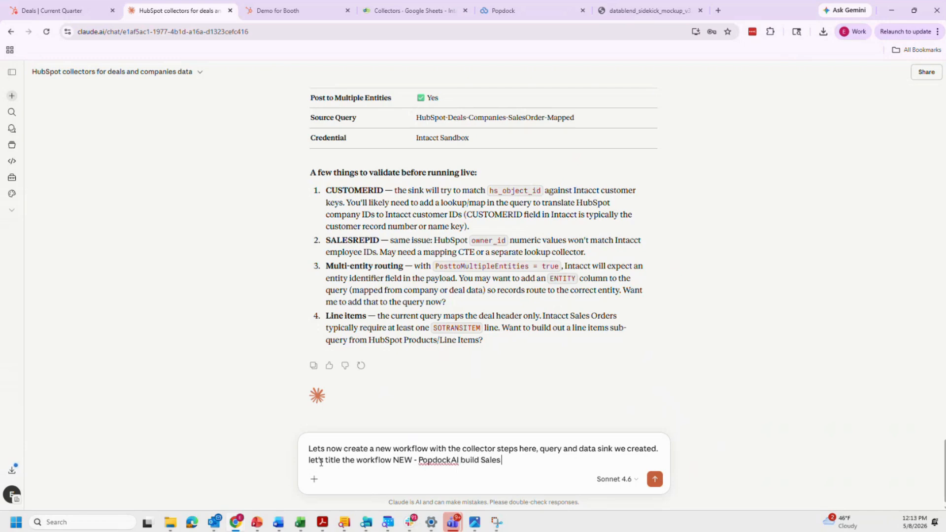
text( Order Workd)
text(low)
click(655, 479)
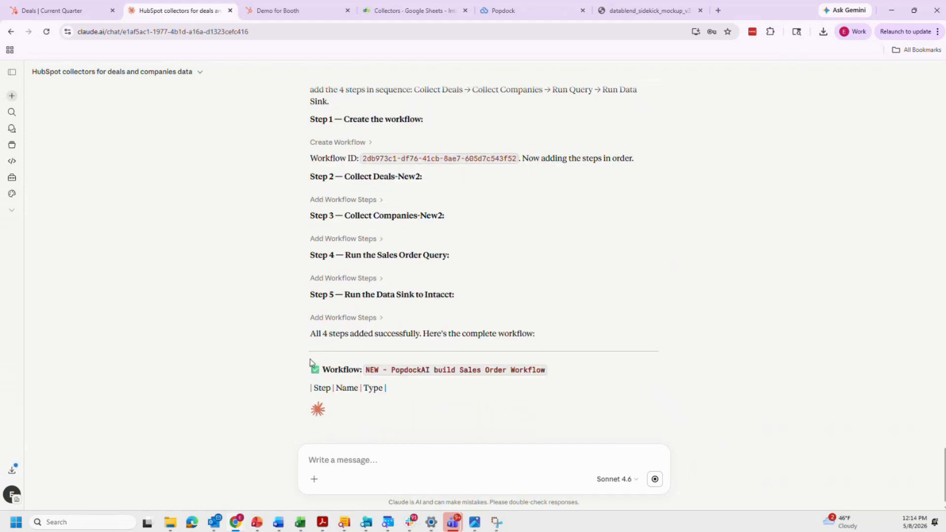
- Copy the new workflow's title from the reply and review its table of steps
drag(546, 378, 367, 374)
key(ctrl+c)
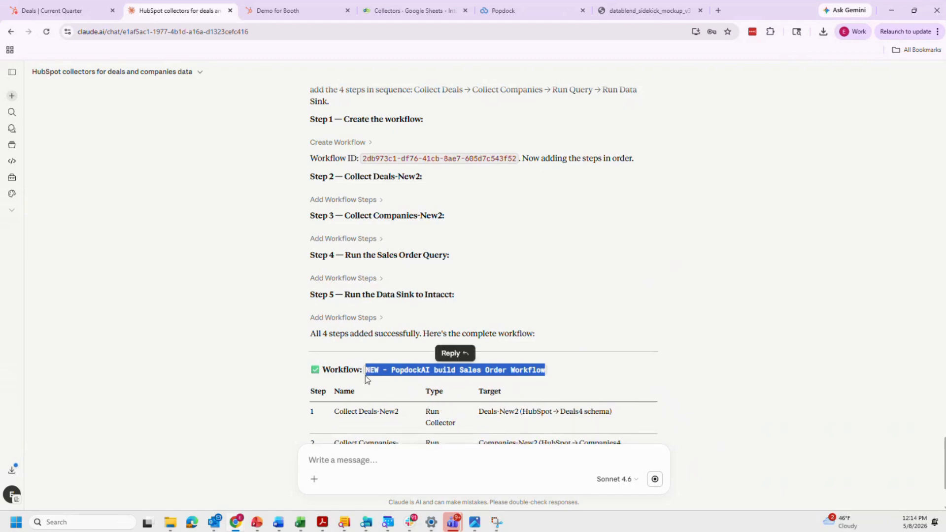
scroll(345, 374, down, 2)
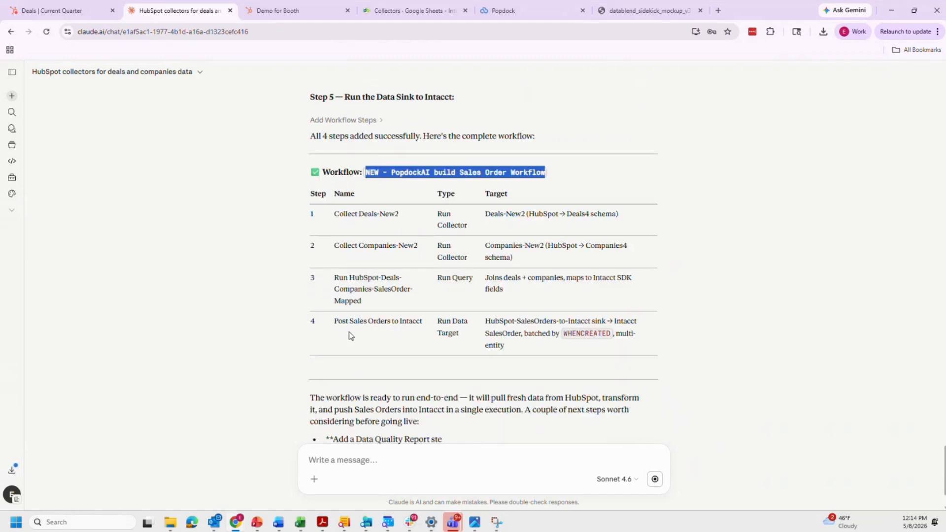
- Switch to DataBlend, search the workflows for "NEW - PopdockAI build Sales Order Workflow" and open that workflow
scroll(351, 335, up, 1)
click(414, 10)
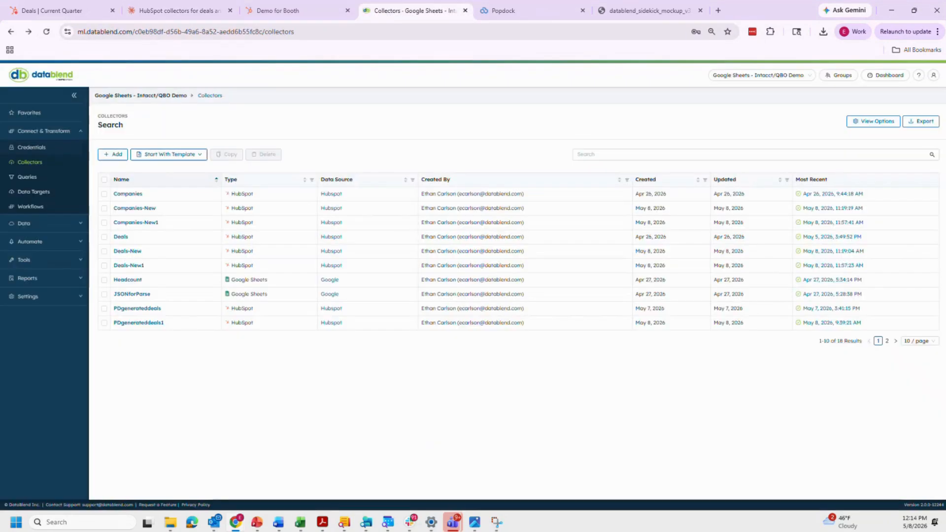
click(30, 207)
click(632, 155)
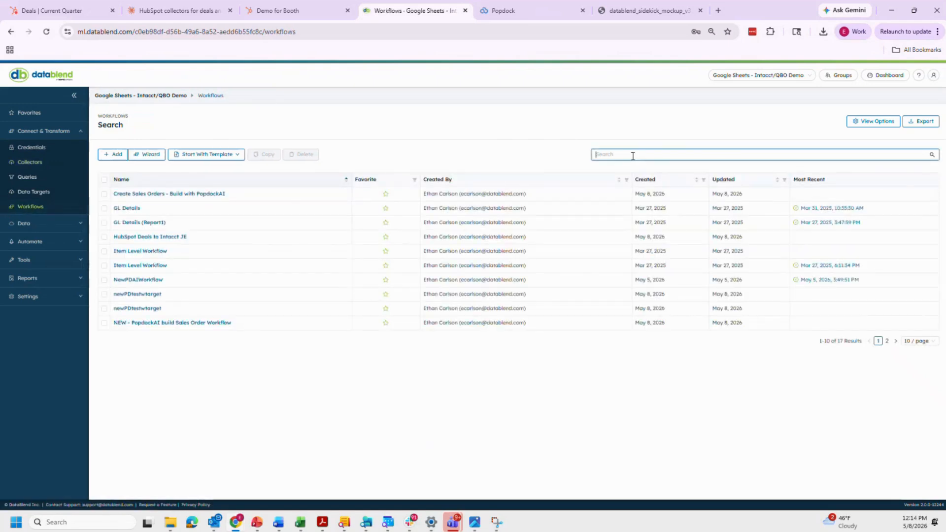
key(ctrl+v)
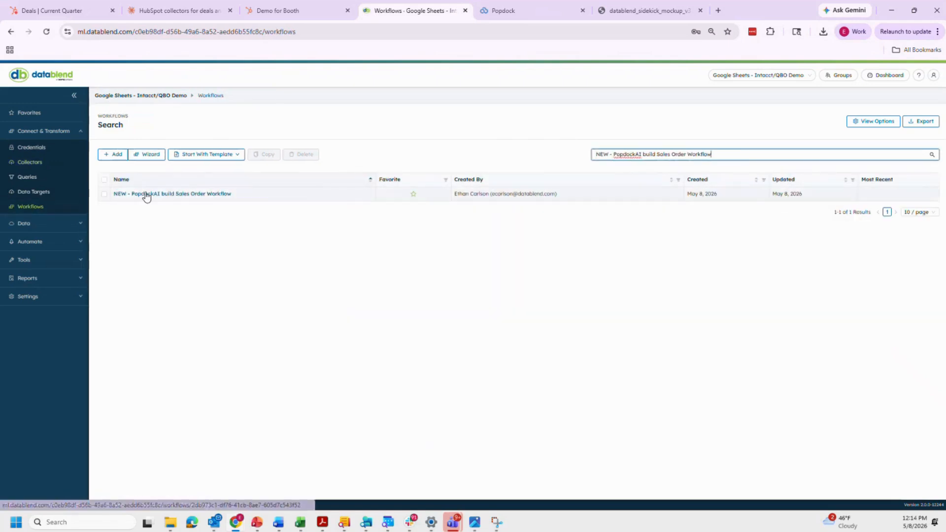
click(146, 194)
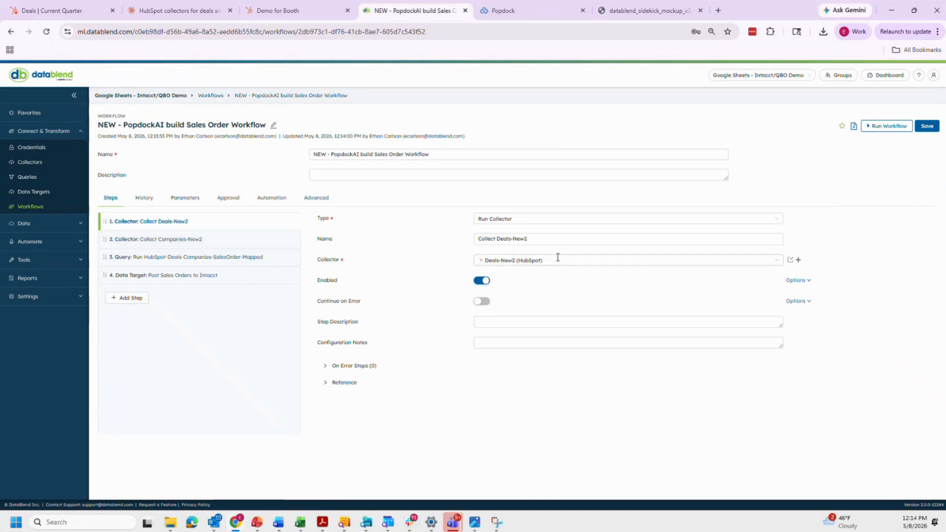
- Inspect the settings of the workflow's companies collector, query and data target steps
click(177, 239)
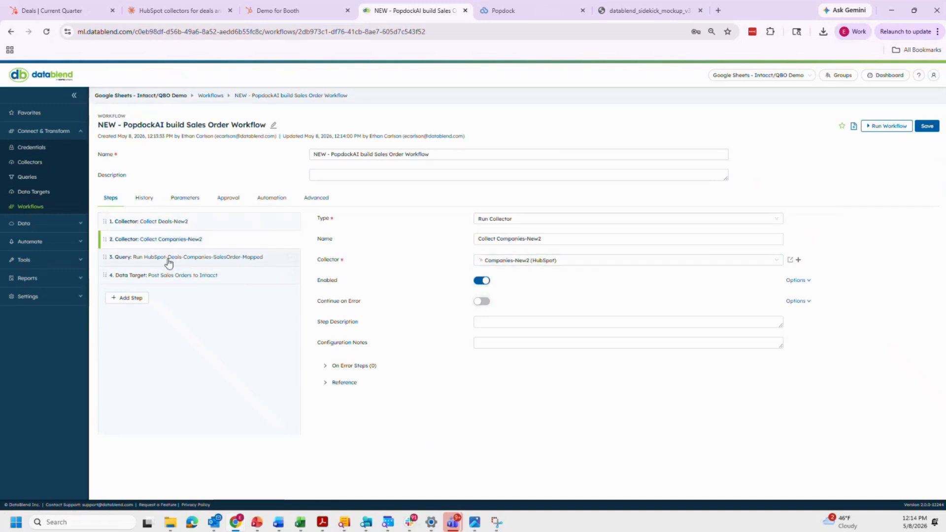
click(166, 257)
click(132, 275)
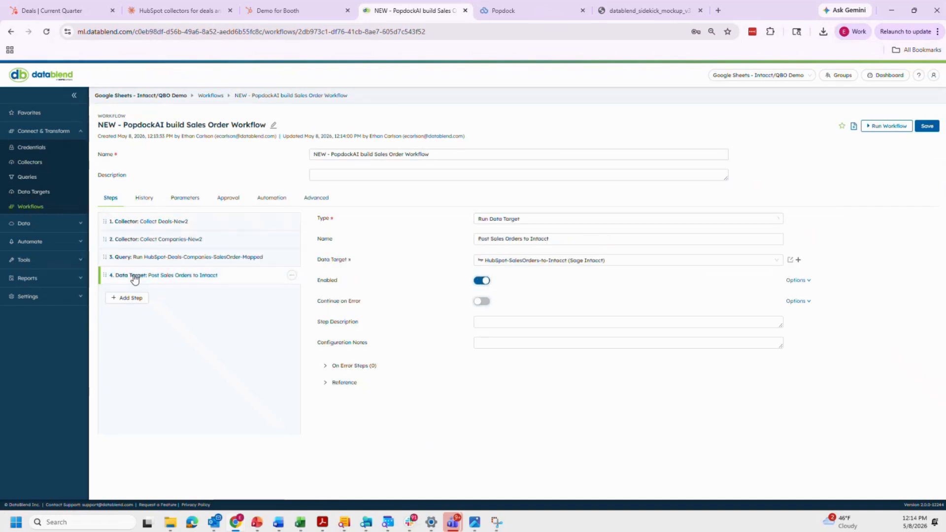
- Open the HubSpot-Deals-Companies-SalesOrder-Mapped query from the workflow's third step and preview its results
click(131, 258)
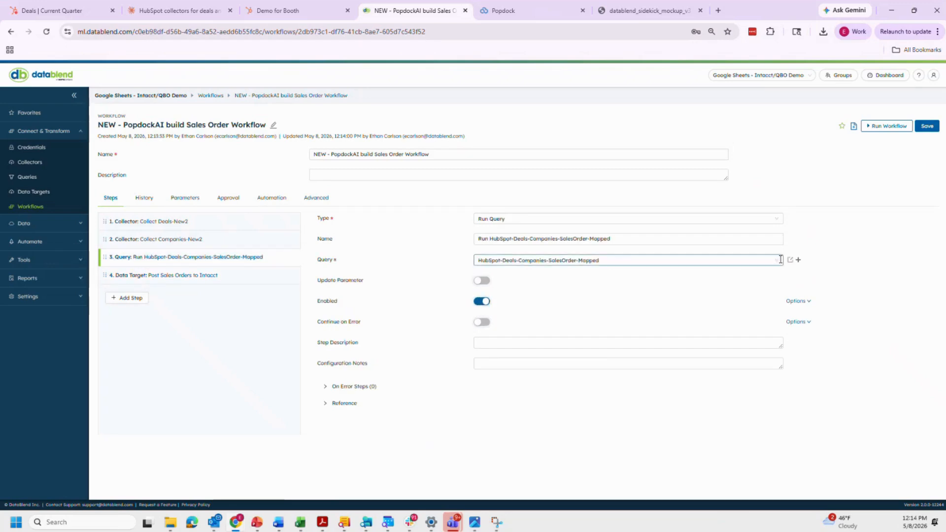
click(789, 261)
click(796, 283)
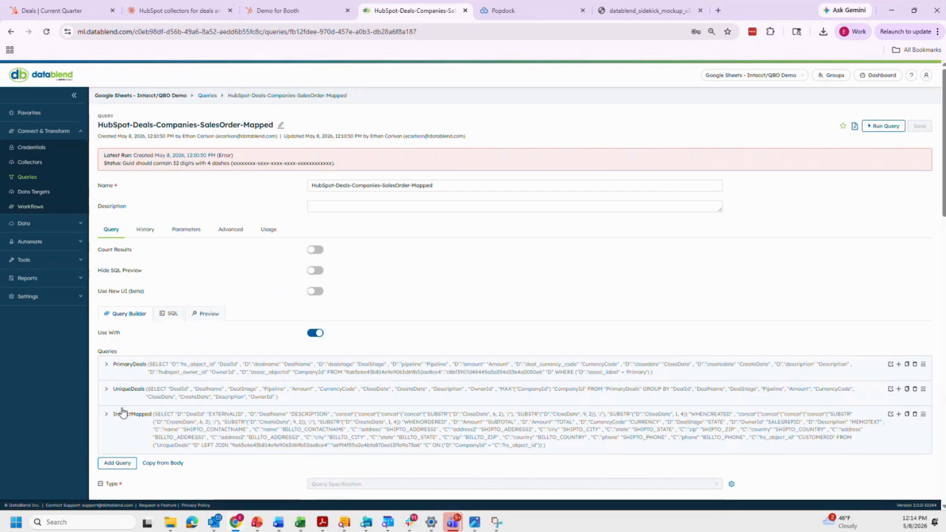
click(203, 314)
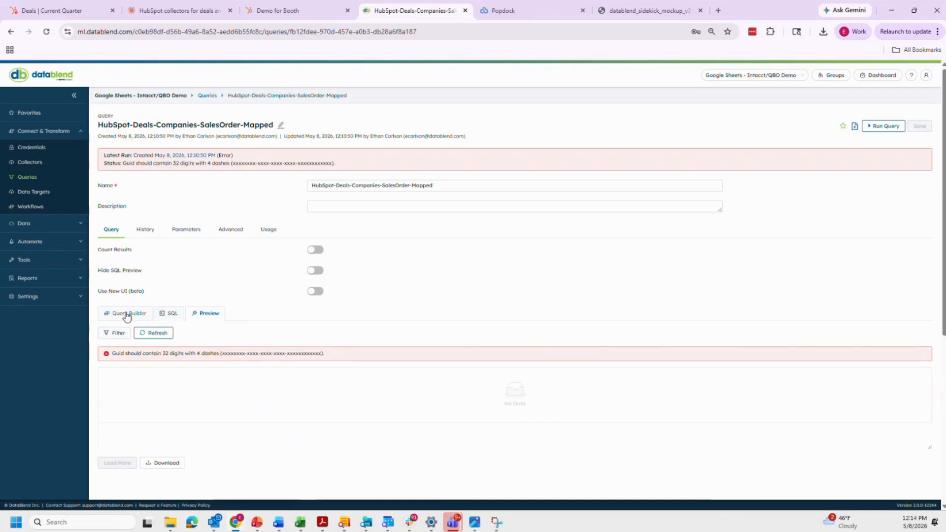
- Examine the query's SQL from the PrimaryDeals block to the final column list, and return to the query builder view
click(169, 314)
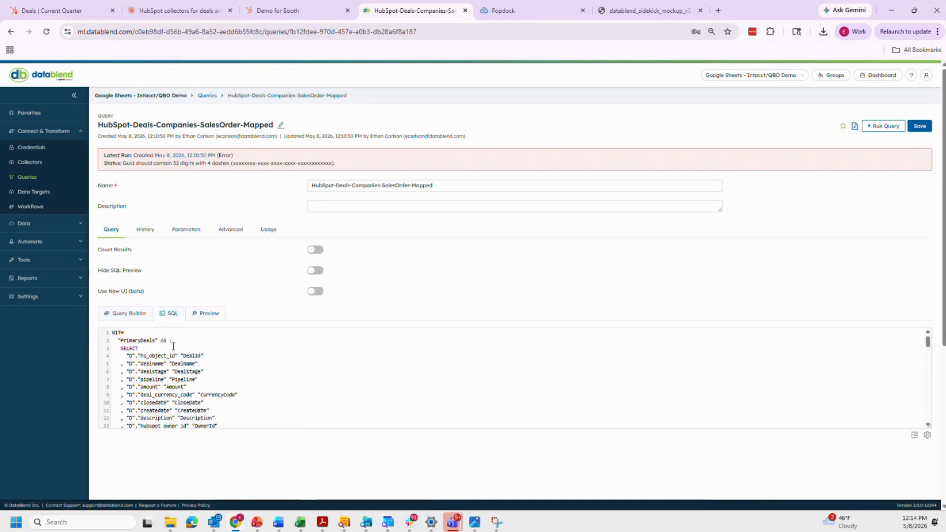
scroll(182, 350, down, 10)
scroll(182, 351, down, 10)
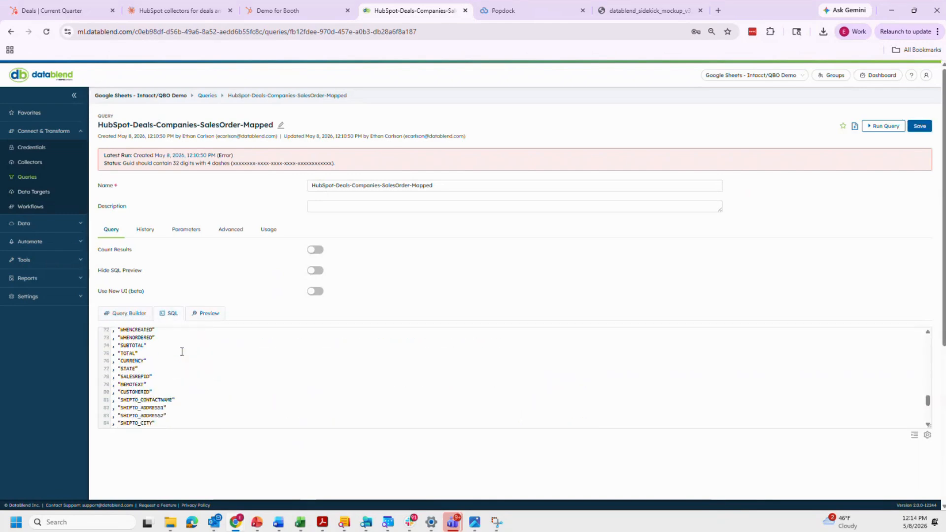
click(124, 314)
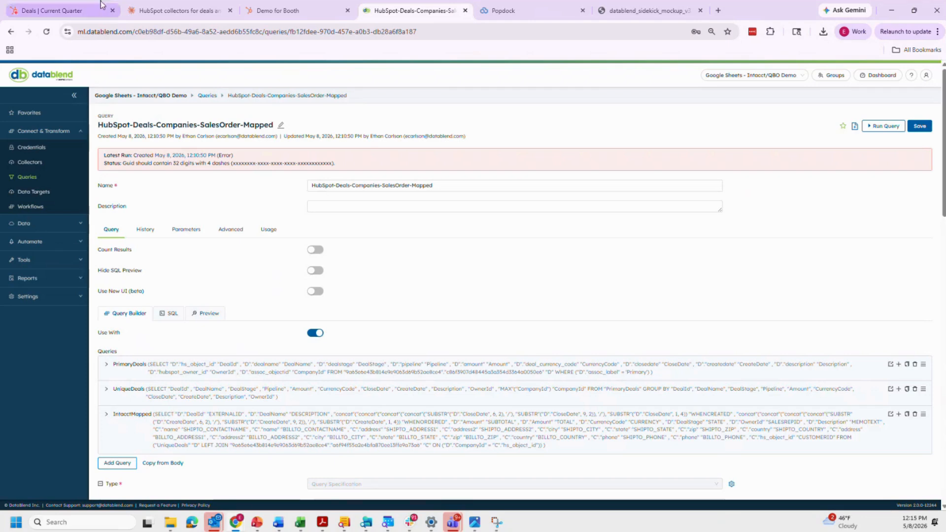
- Switch to Claude and ask it to use the getquery data to return the built query's SQL for an error review
click(177, 11)
text(use the )
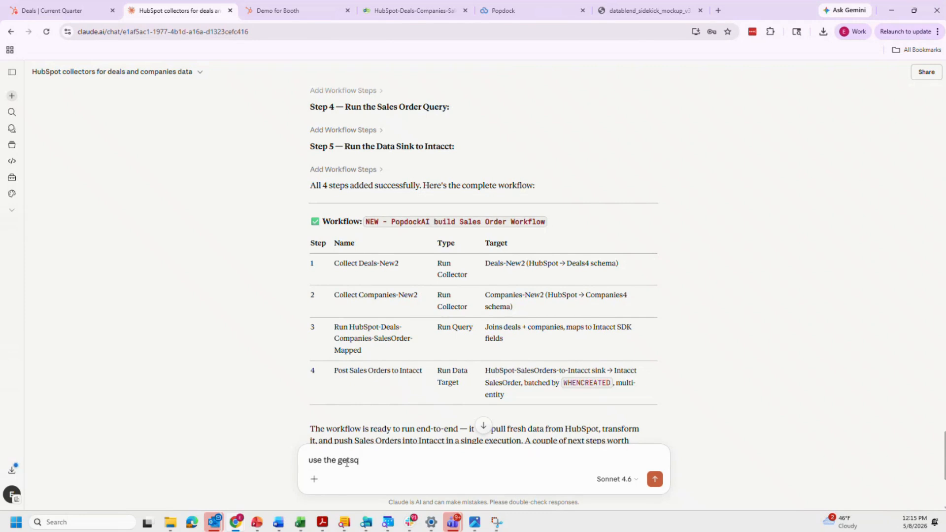
text(gets)
key(BackSpace)
text(query data to return the SQL from the q)
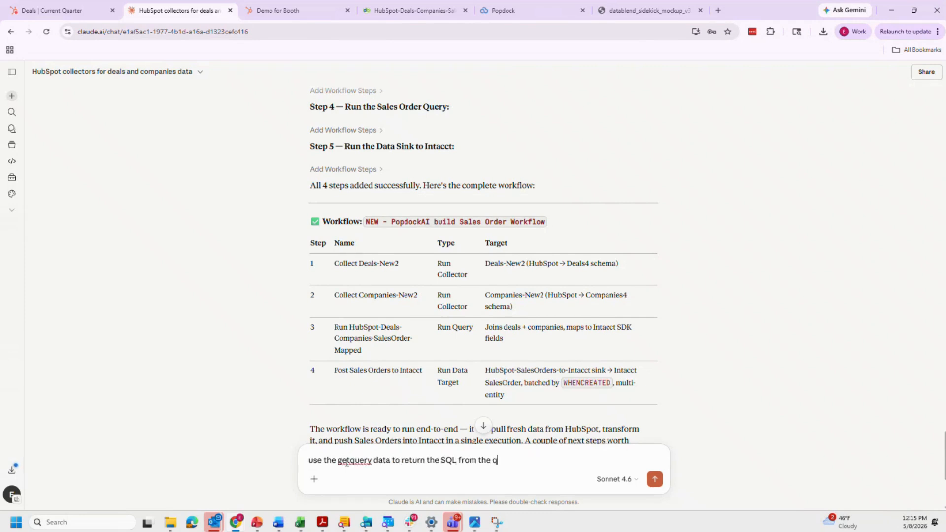
text(uery we built here.  we need to review it for error.)
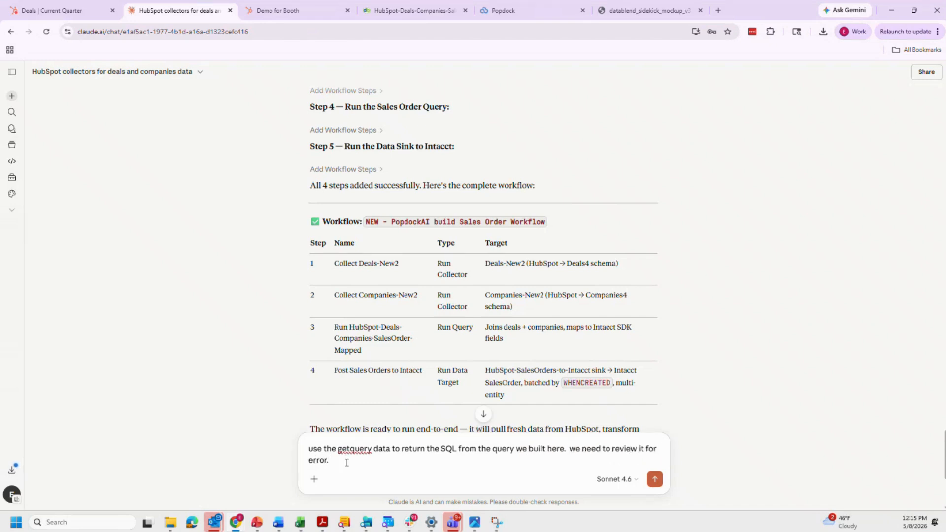
key(Return)
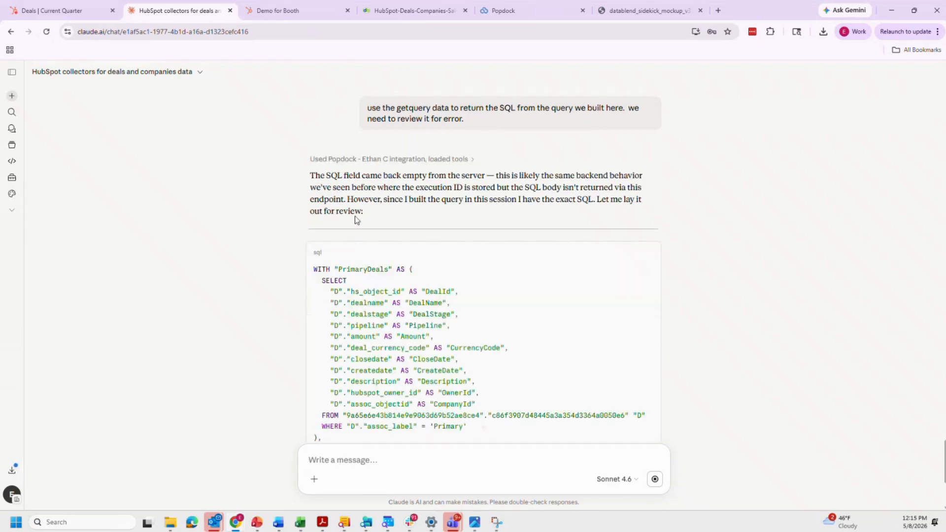
- Copy the query's latest run error from DataBlend into a new Claude message
click(384, 10)
drag(340, 165, 107, 162)
key(ctrl+c)
click(177, 10)
click(347, 469)
key(ctrl+v)
- Add "we need to fix this error" to the message, check the issues listed in Claude's SQL review, and send the request
text(we need to fix thi)
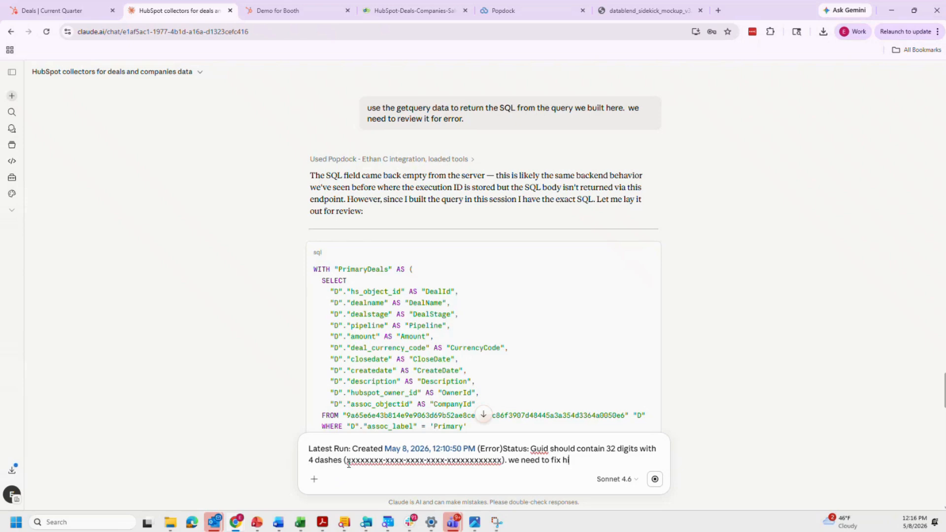
text(s e)
key(BackSpace)
key(BackSpace)
key(BackSpace)
key(BackSpace)
key(BackSpace)
text(this error)
scroll(500, 387, down, 15)
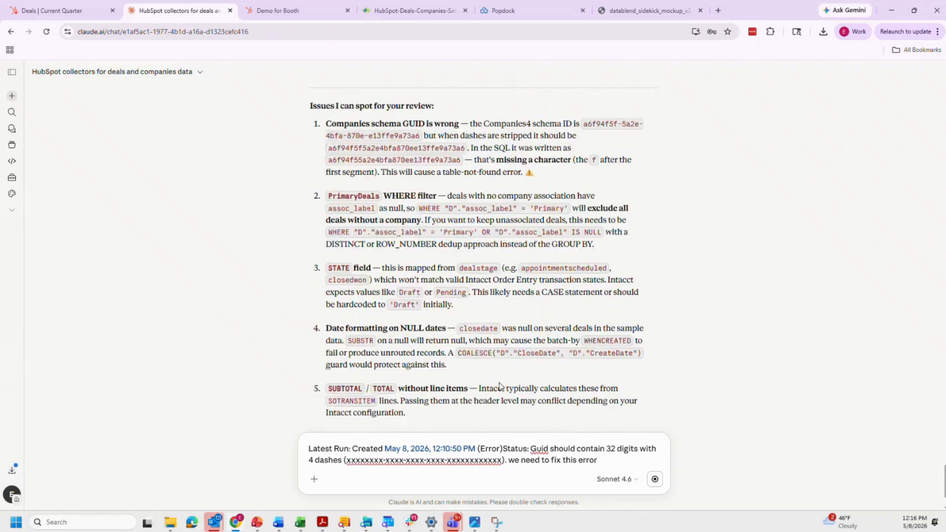
scroll(499, 382, up, 3)
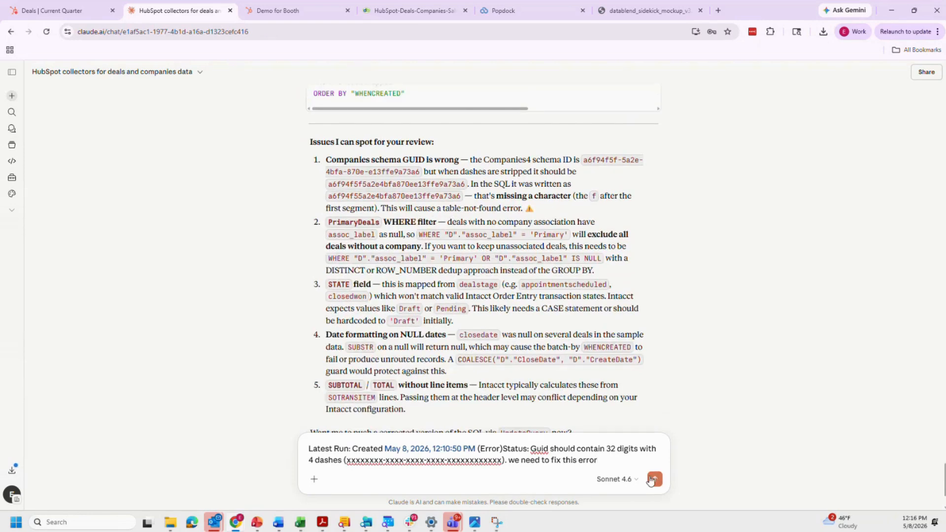
click(654, 479)
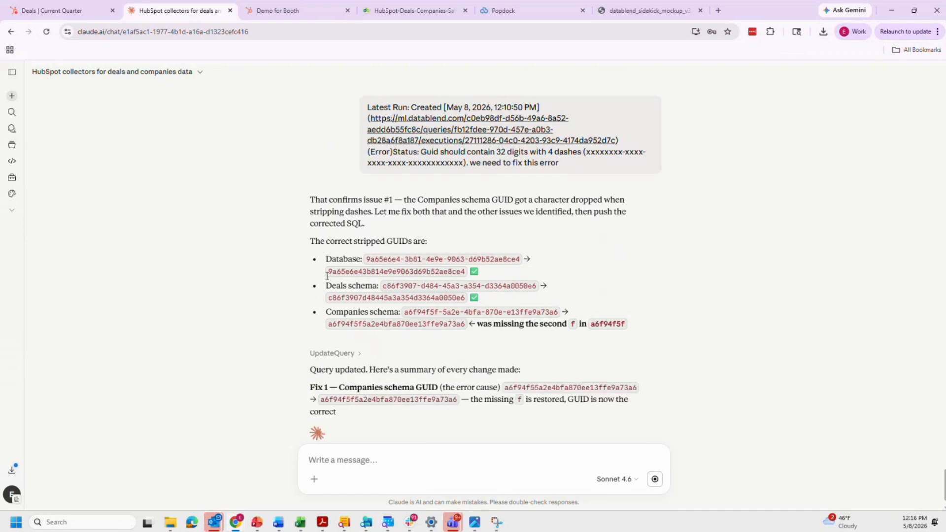
- Switch to DataBlend and preview the updated query's results, looking through the returned sales order rows
click(378, 13)
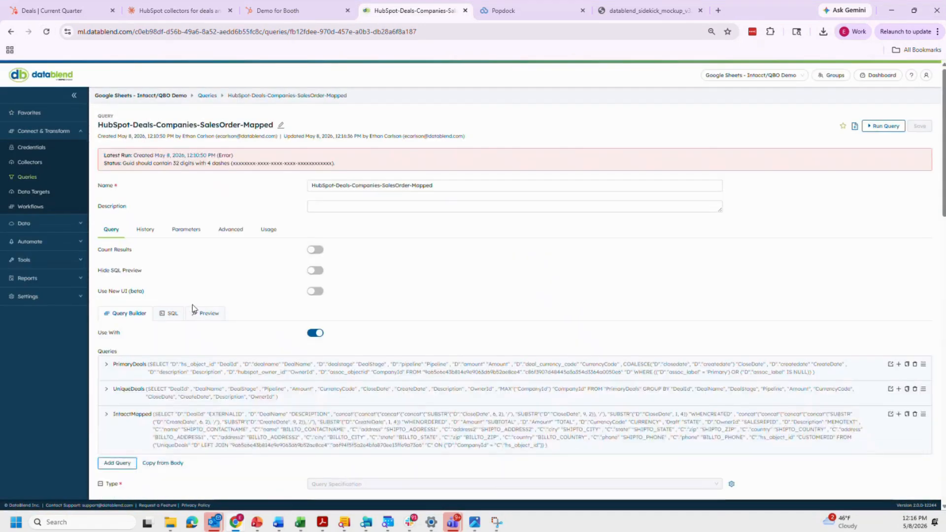
click(193, 311)
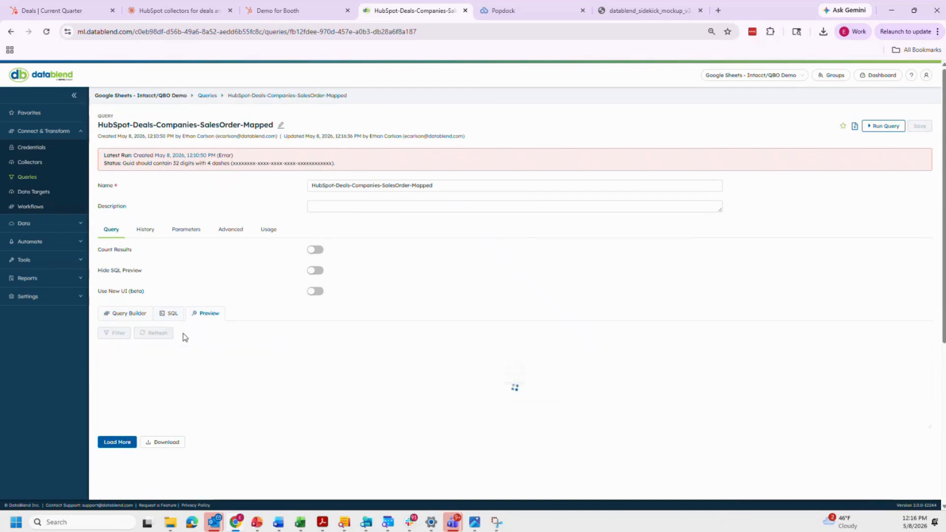
scroll(214, 393, down, 3)
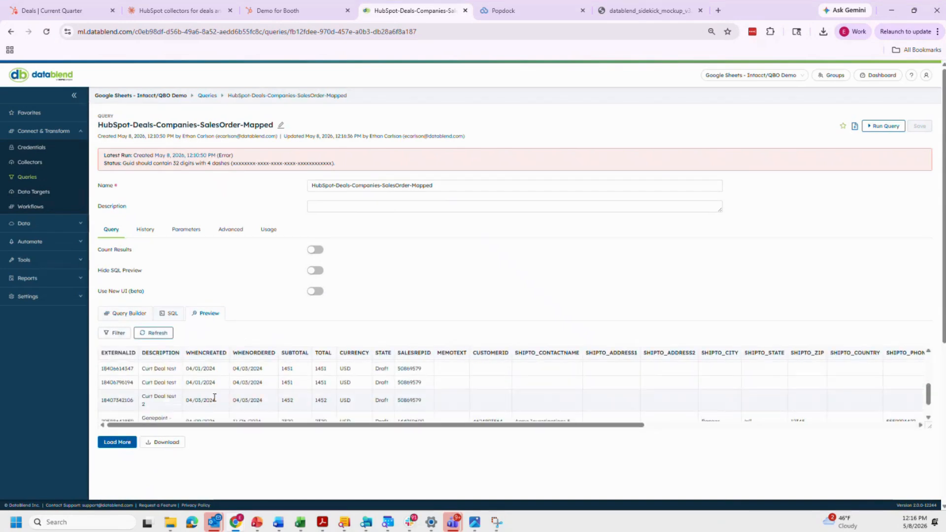
scroll(214, 397, up, 3)
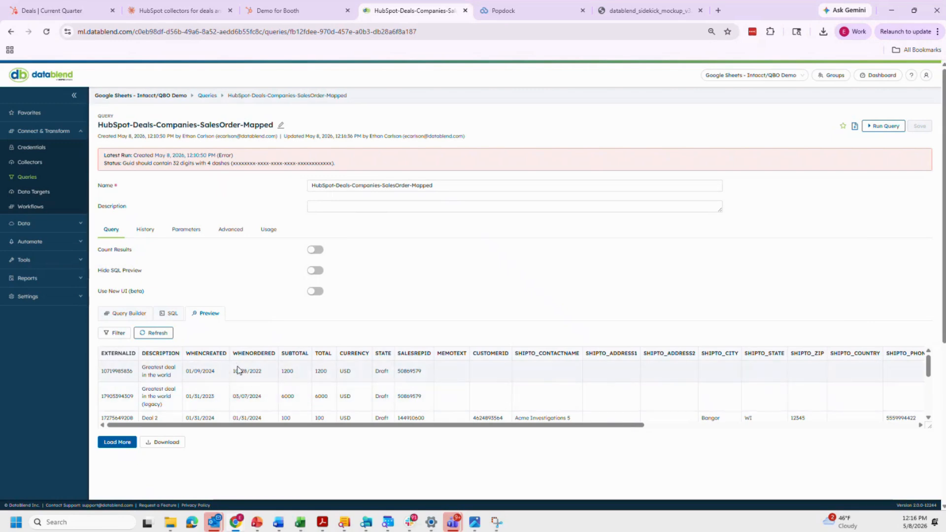
- Review Claude's summary of the query fixes and switch to the datablend_sidekick_mockup_v3 page
click(185, 13)
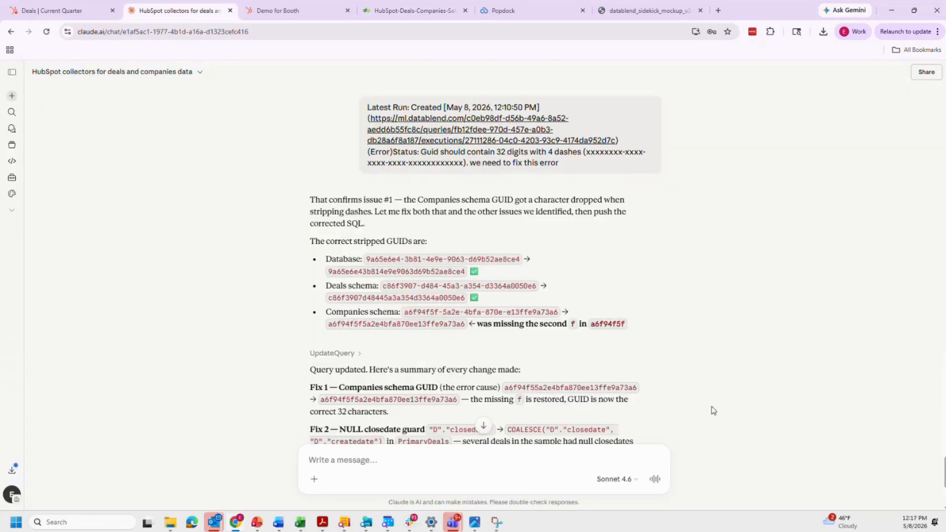
scroll(713, 411, down, 4)
scroll(602, 372, up, 4)
click(627, 17)
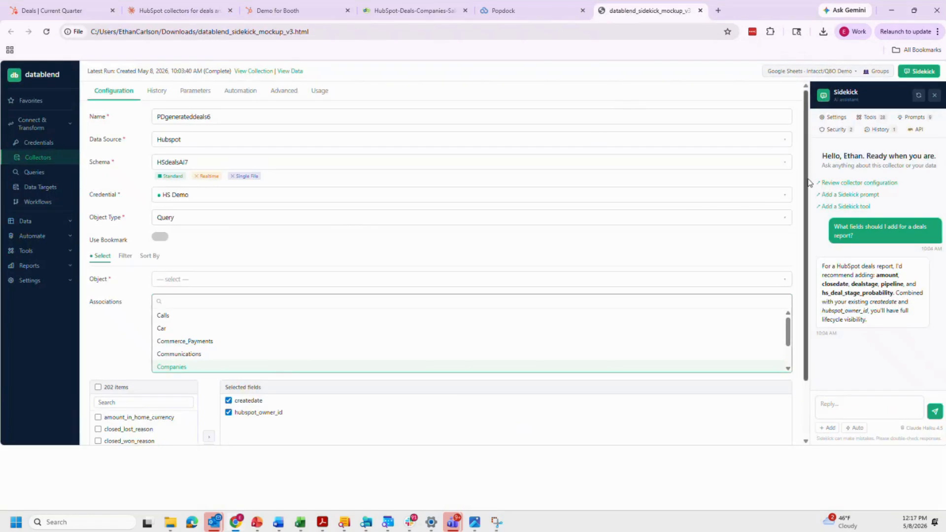